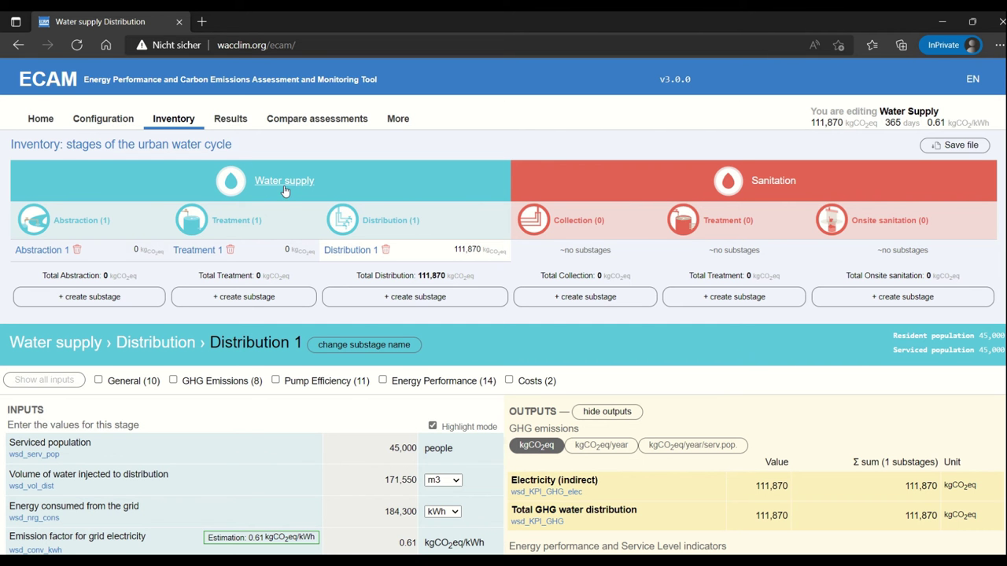
# - Review the Distribution 1 inventory inputs and the Water Supply assessment configuration, and return to the inventory
pyautogui.scroll(-2, 367, 417)
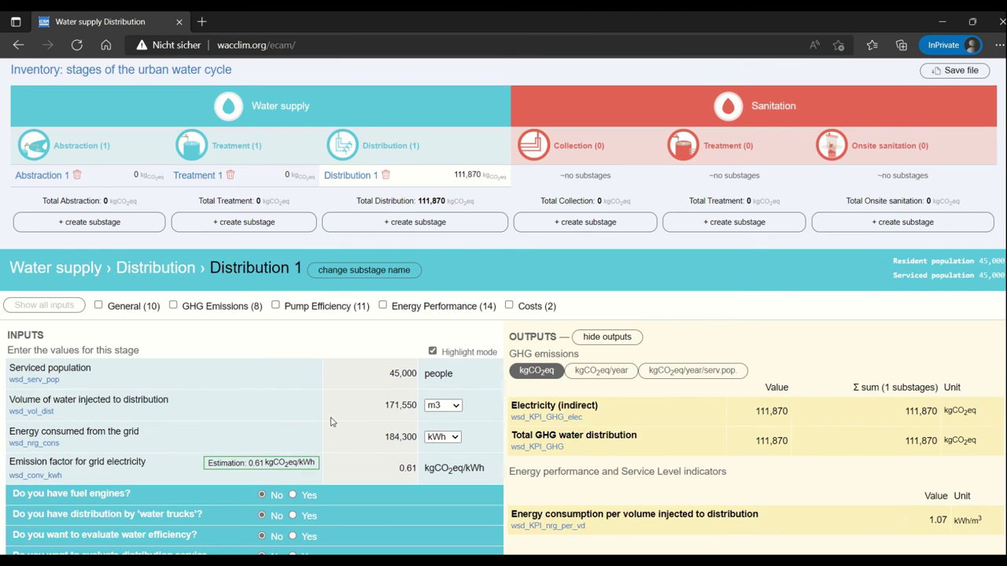
pyautogui.scroll(3, 368, 417)
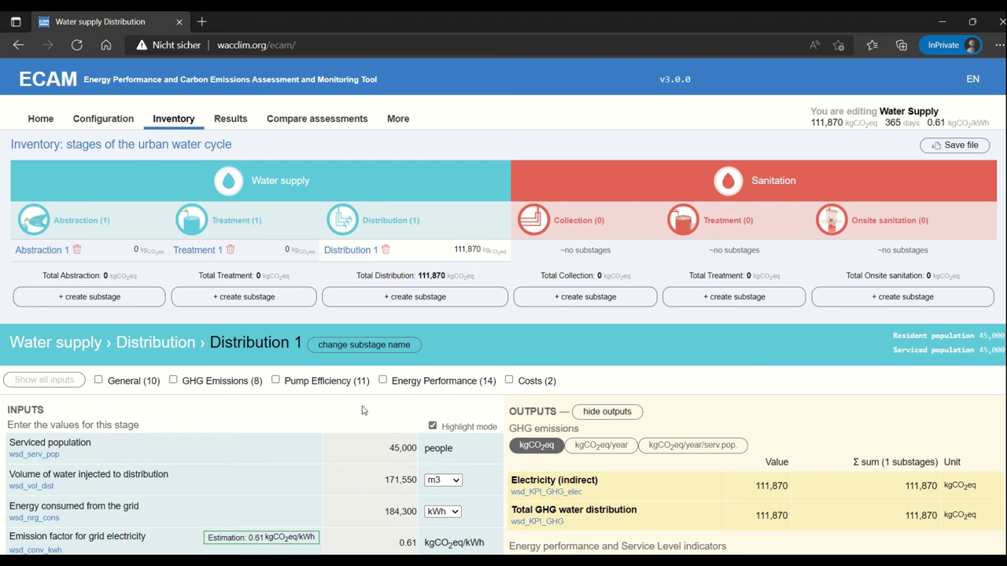
pyautogui.click(115, 125)
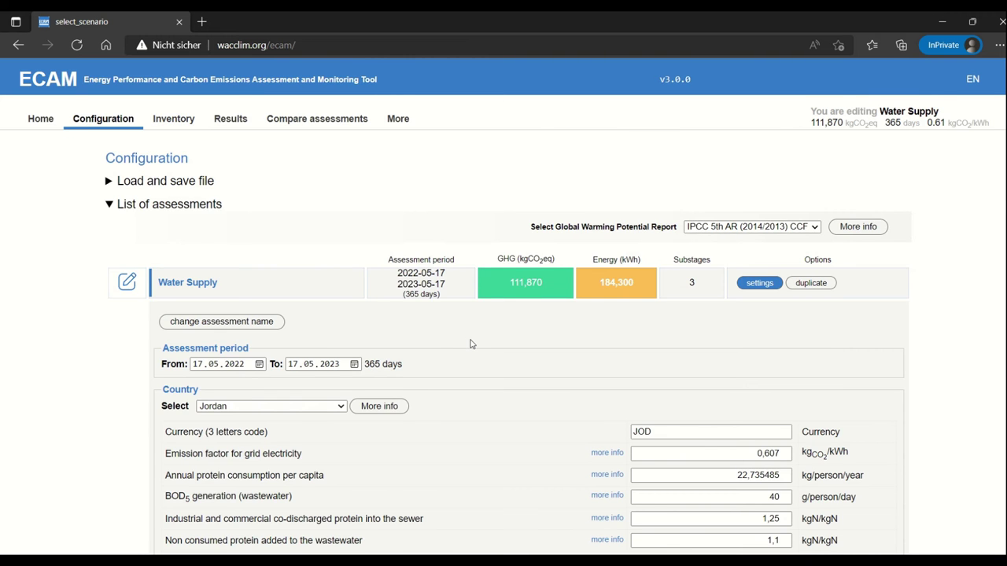
pyautogui.scroll(-1, 472, 344)
pyautogui.scroll(1, 472, 343)
pyautogui.click(174, 119)
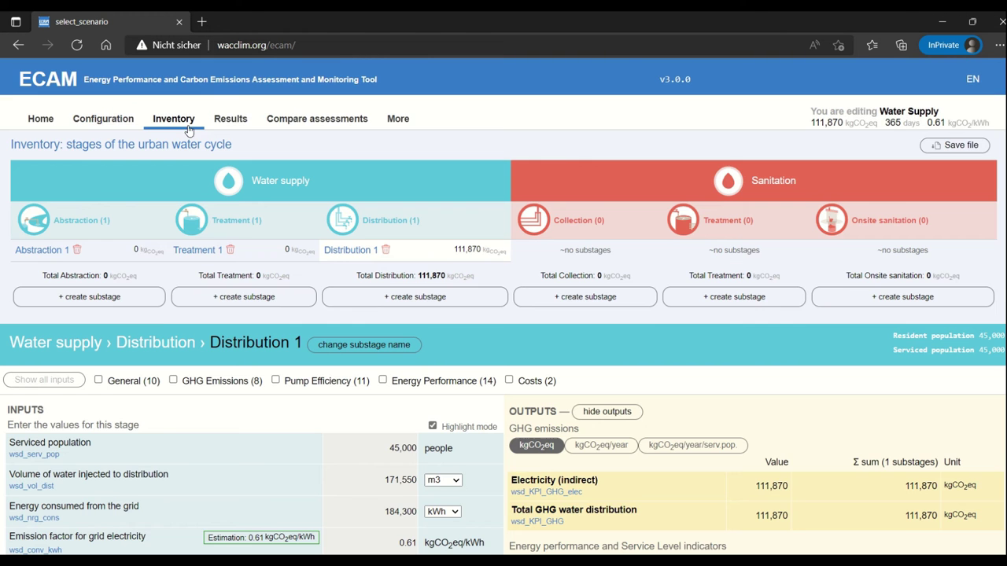
# - Enable the pumping efficiency evaluation for the Distribution 1 substage and look over its required inputs
pyautogui.scroll(-2, 352, 395)
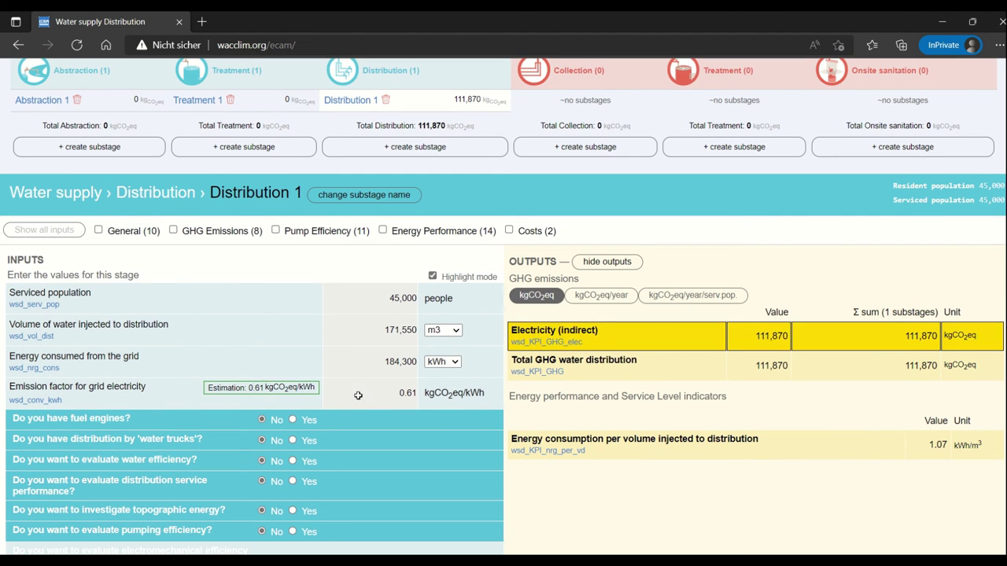
pyautogui.scroll(-1, 557, 509)
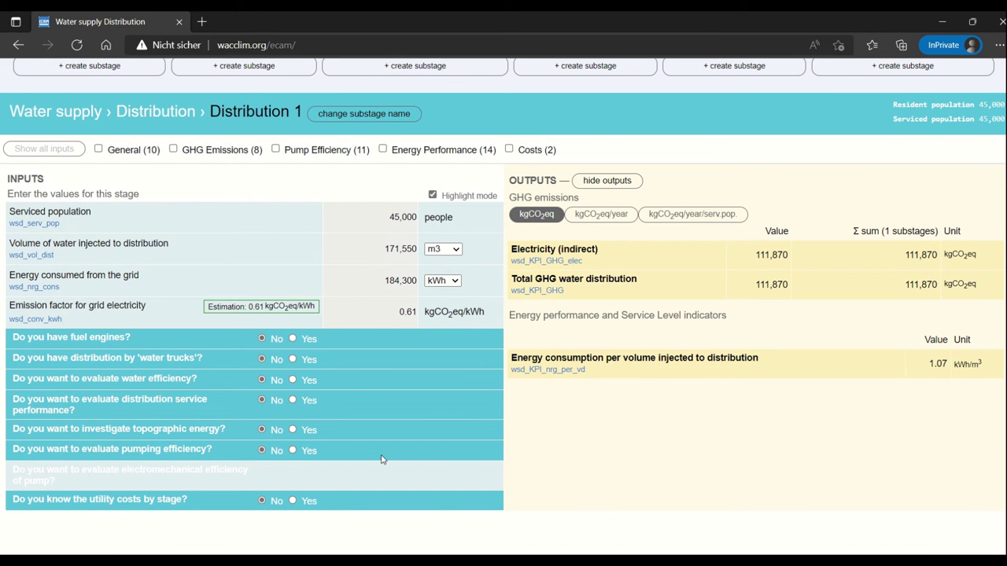
pyautogui.click(293, 450)
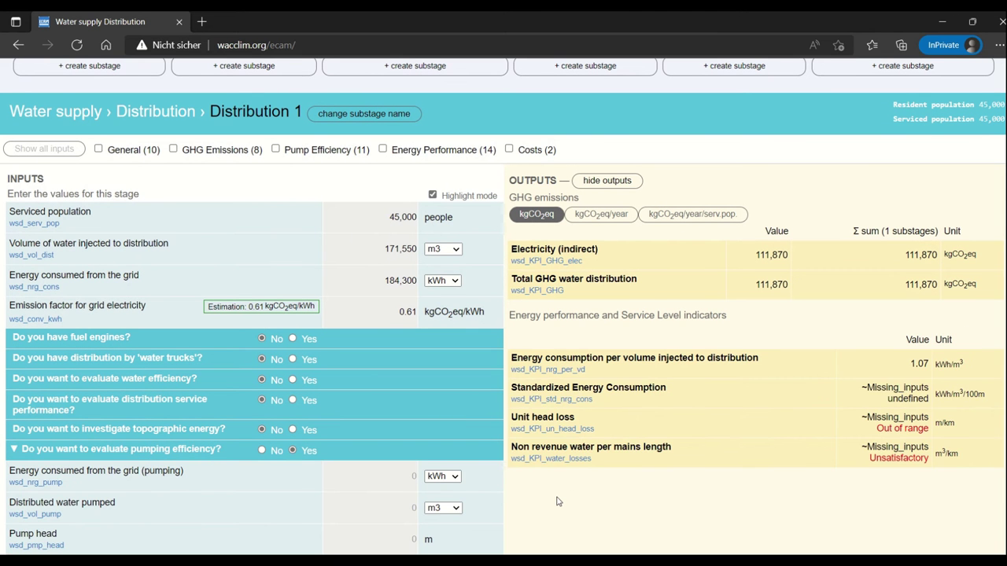
pyautogui.scroll(-1, 557, 501)
pyautogui.scroll(-1, 559, 502)
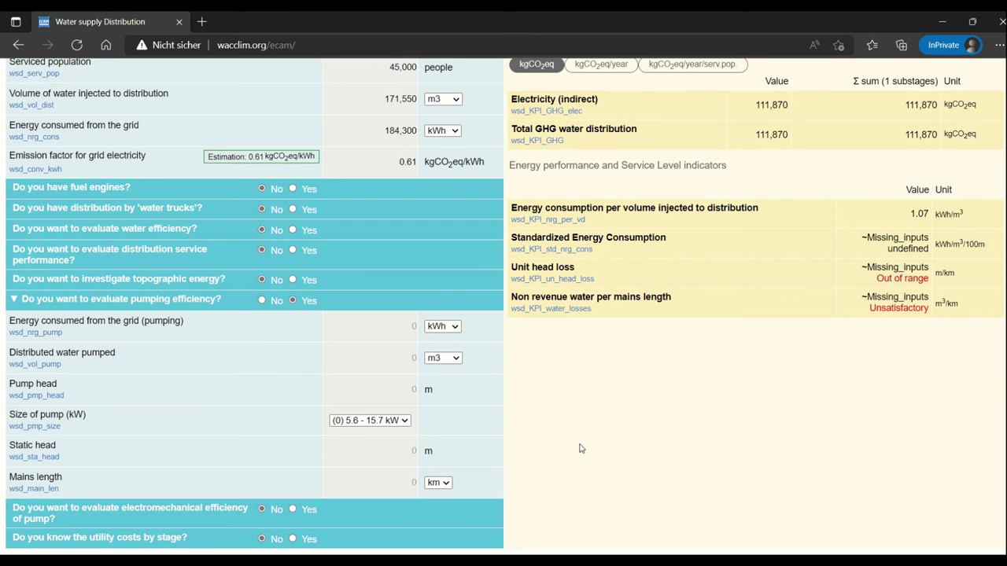
pyautogui.scroll(1, 580, 452)
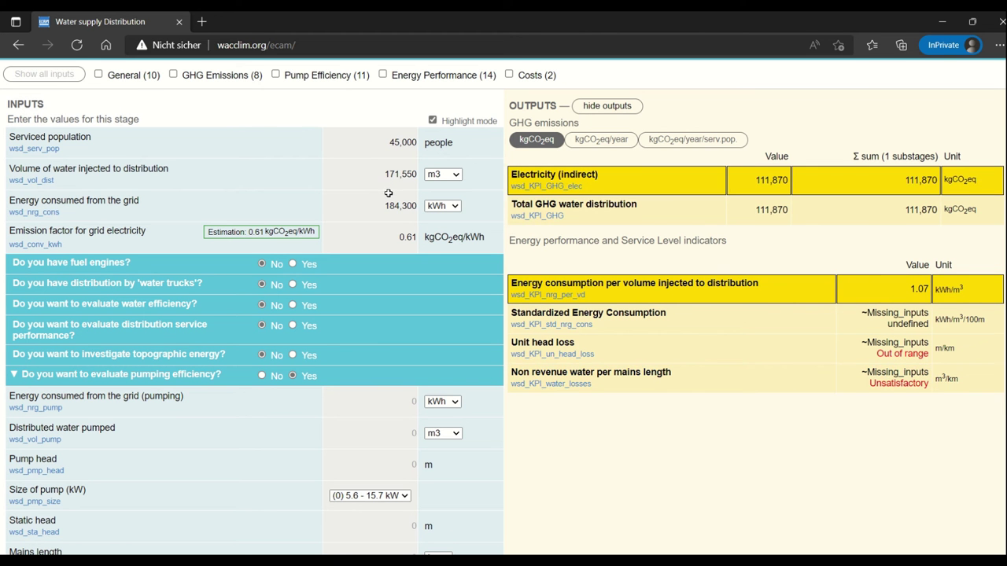
pyautogui.scroll(-3, 550, 433)
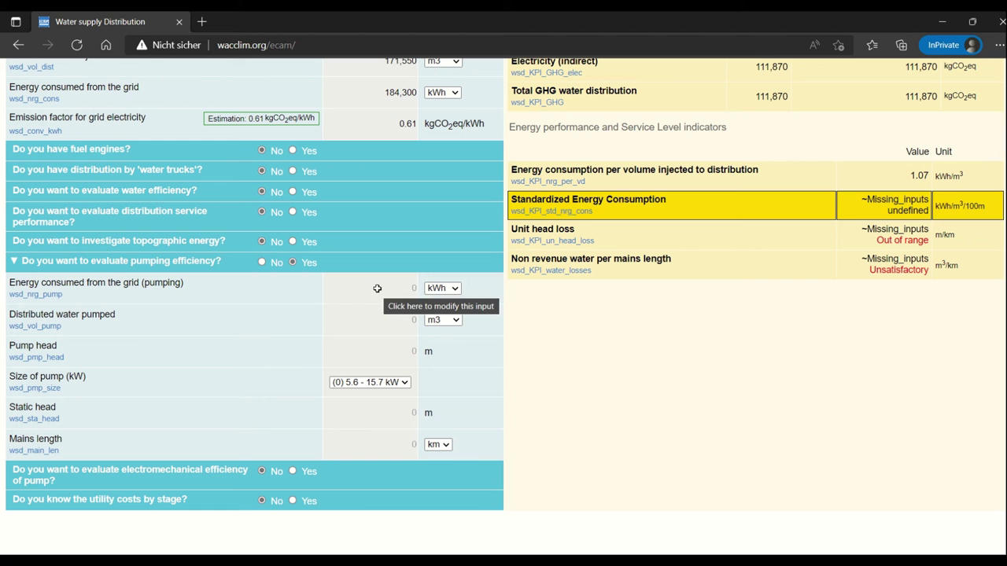
# - Set the energy consumed from the grid for pumping to 16,720 kWh and the distributed water pumped to 15,560 m3
pyautogui.click(402, 293)
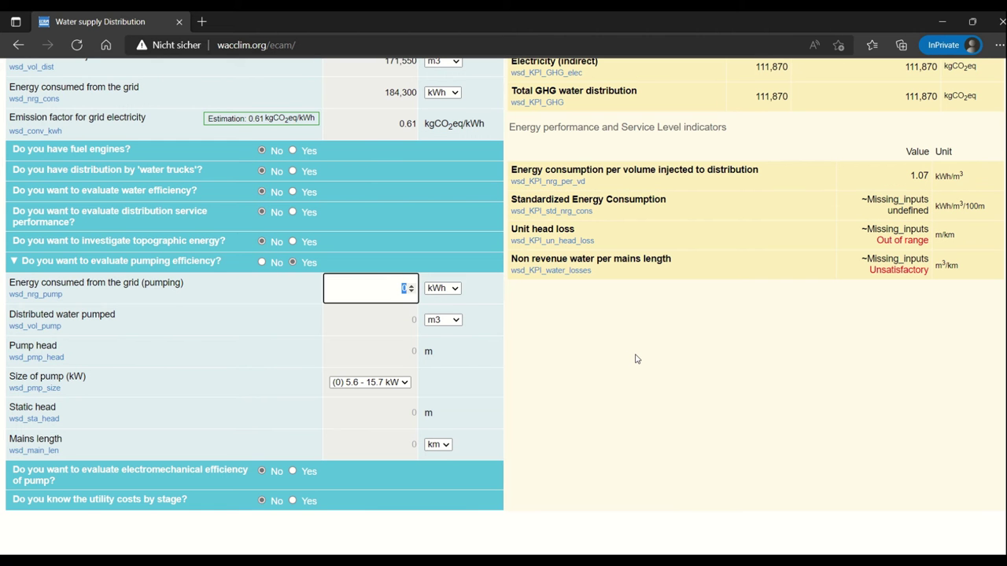
pyautogui.write('16720')
pyautogui.click(397, 323)
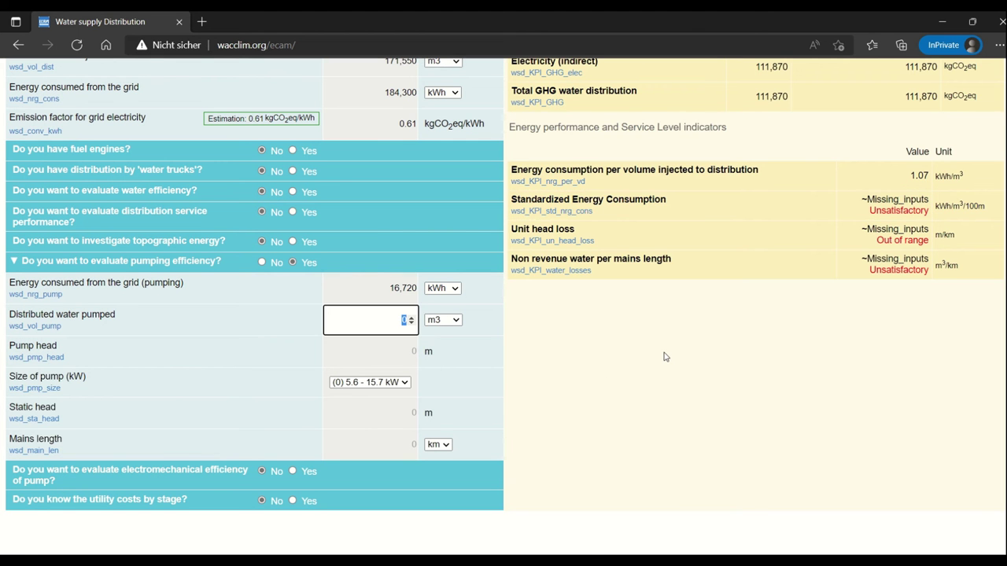
pyautogui.write('15560')
pyautogui.click(649, 349)
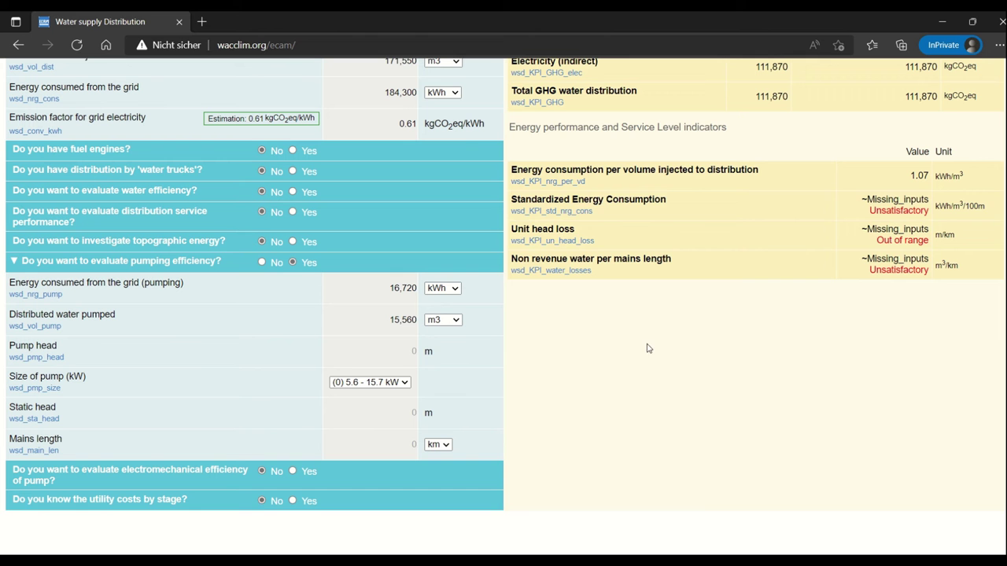
# - Set the pump head to 160 m and choose the > 96 kW pump size
pyautogui.click(402, 351)
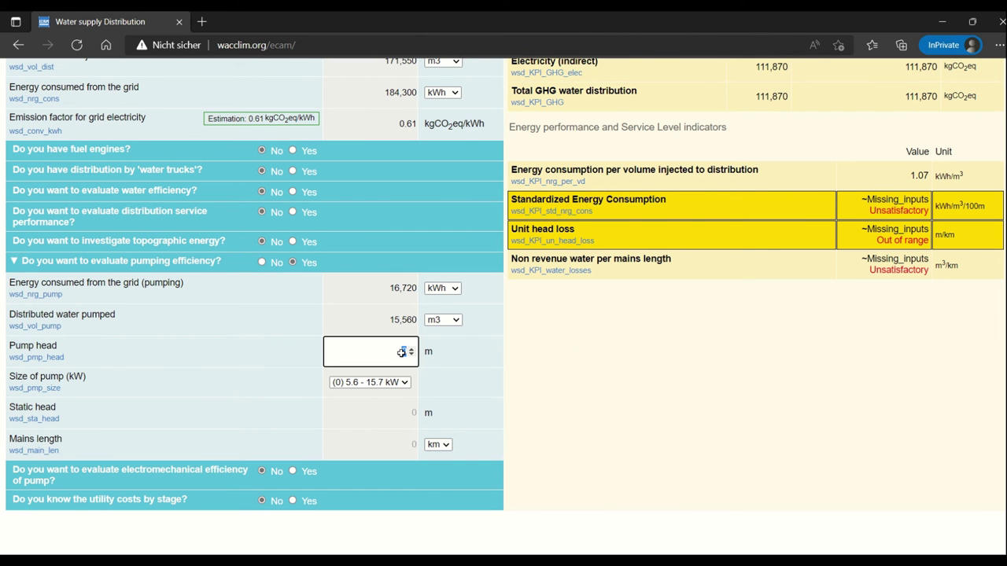
pyautogui.write('100')
pyautogui.click(550, 359)
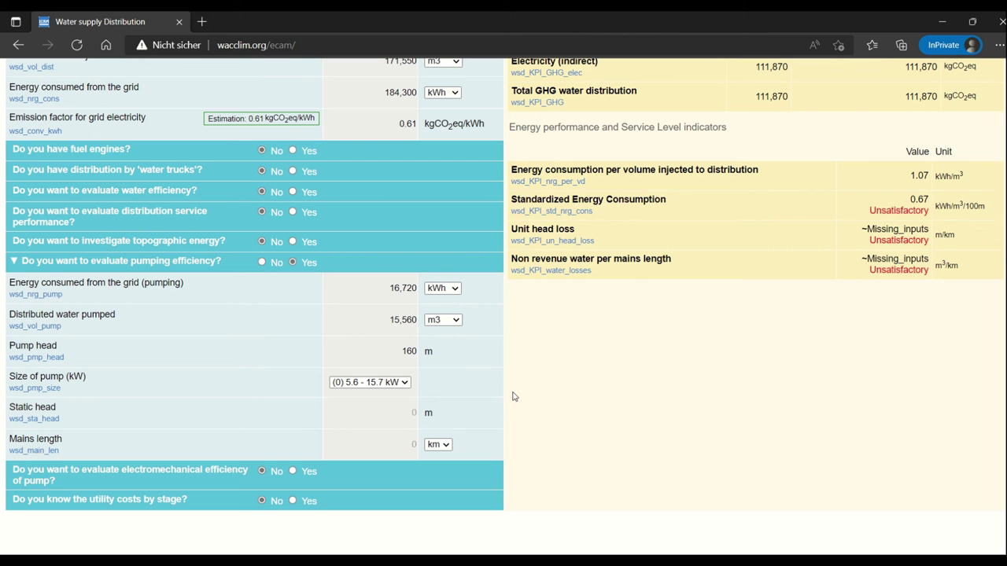
pyautogui.click(403, 383)
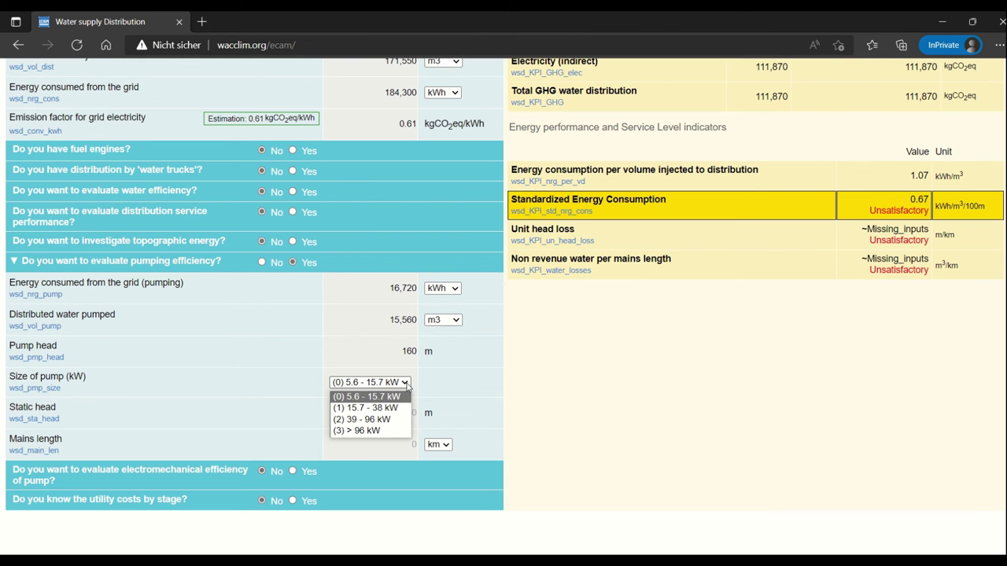
pyautogui.click(375, 431)
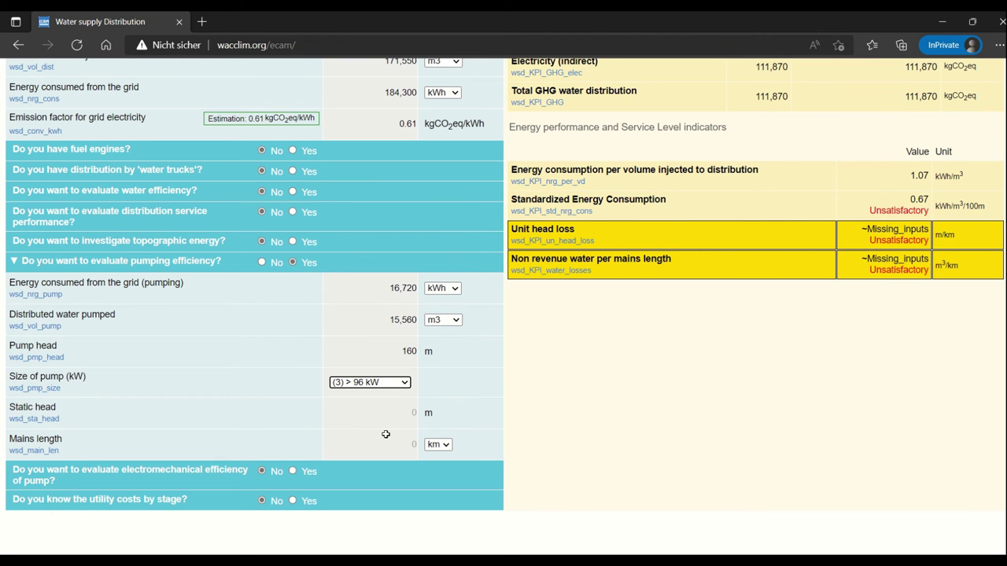
# - Set the static head to 40 m and the mains length to 6 km
pyautogui.click(399, 413)
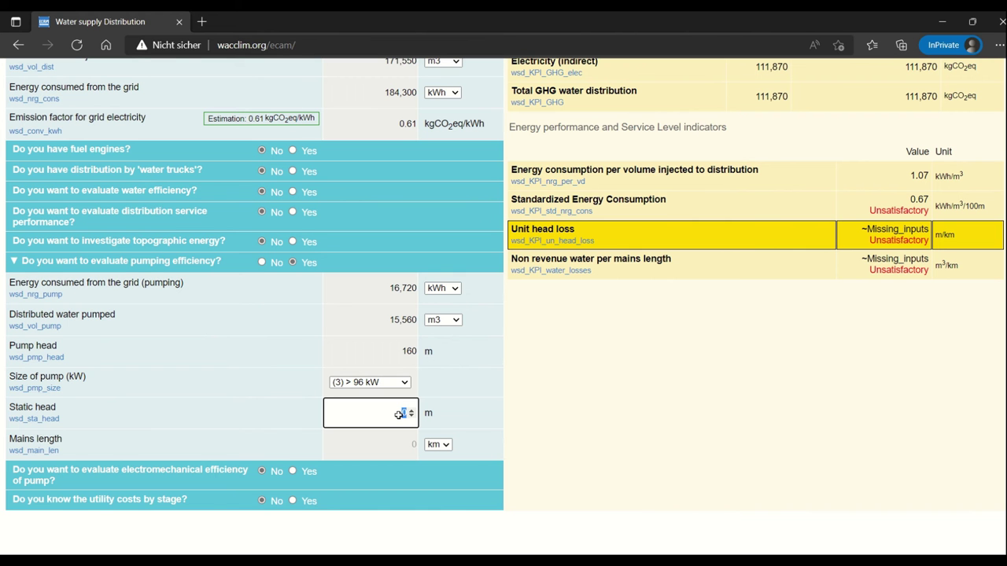
pyautogui.write('40')
pyautogui.click(557, 439)
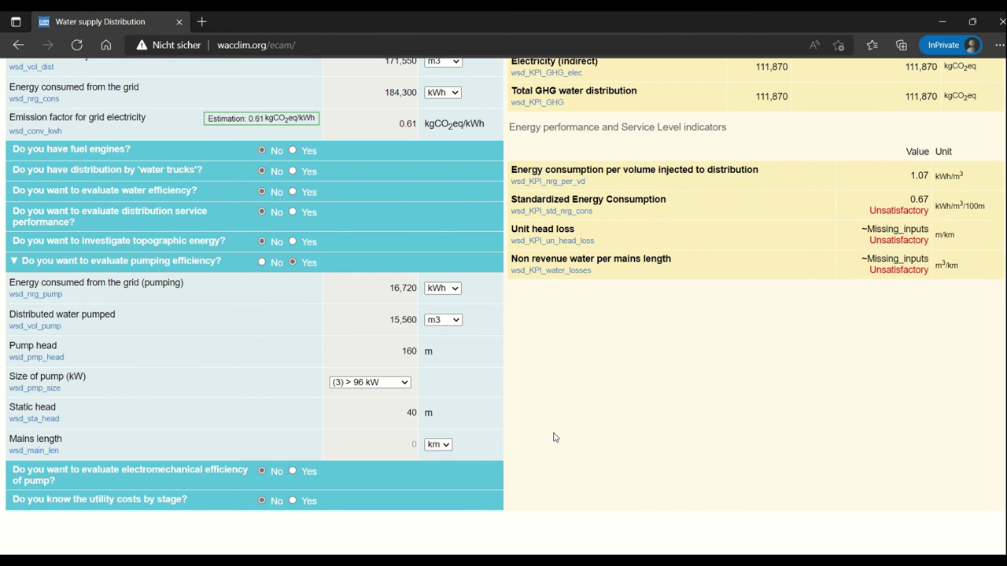
pyautogui.click(396, 448)
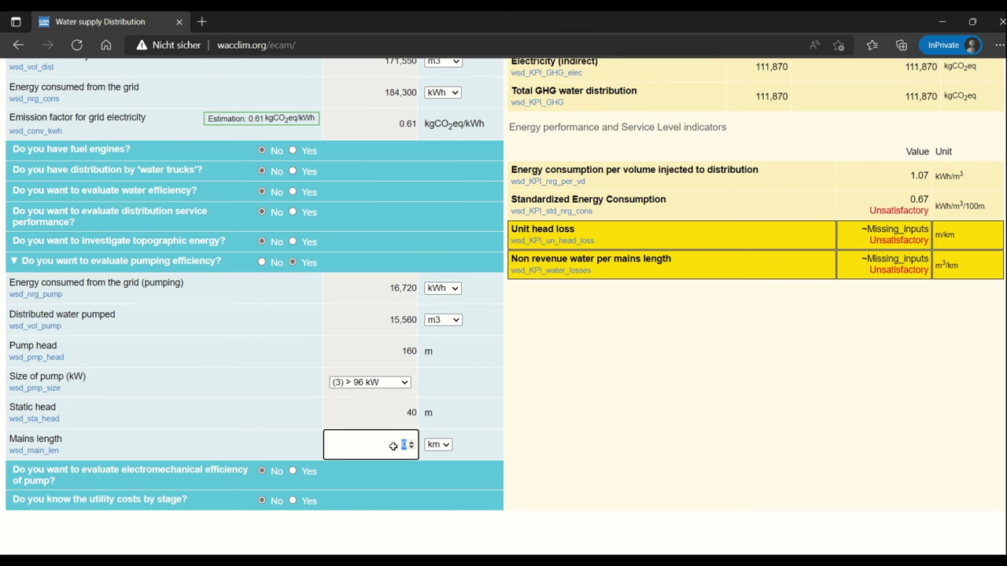
pyautogui.write('6')
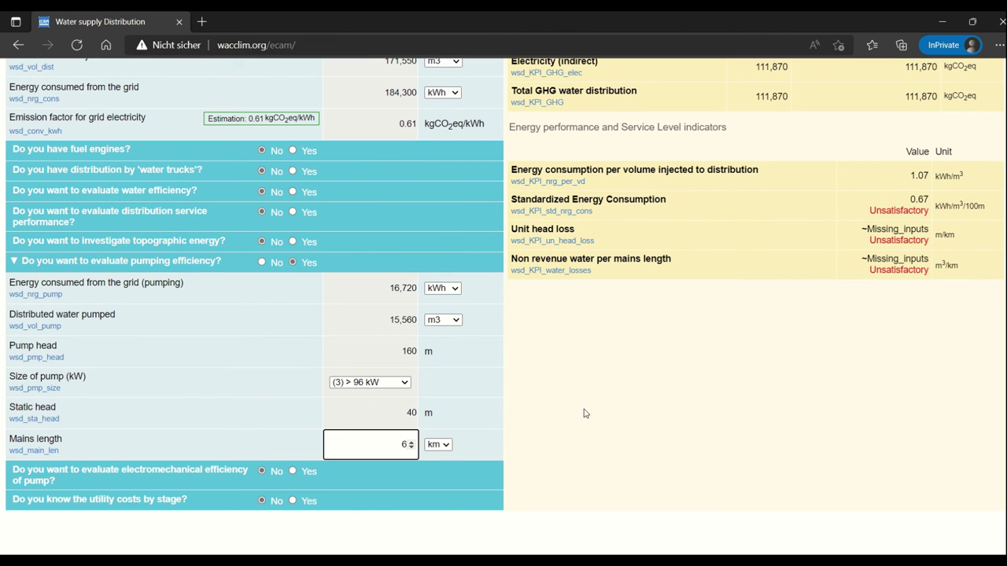
pyautogui.click(551, 384)
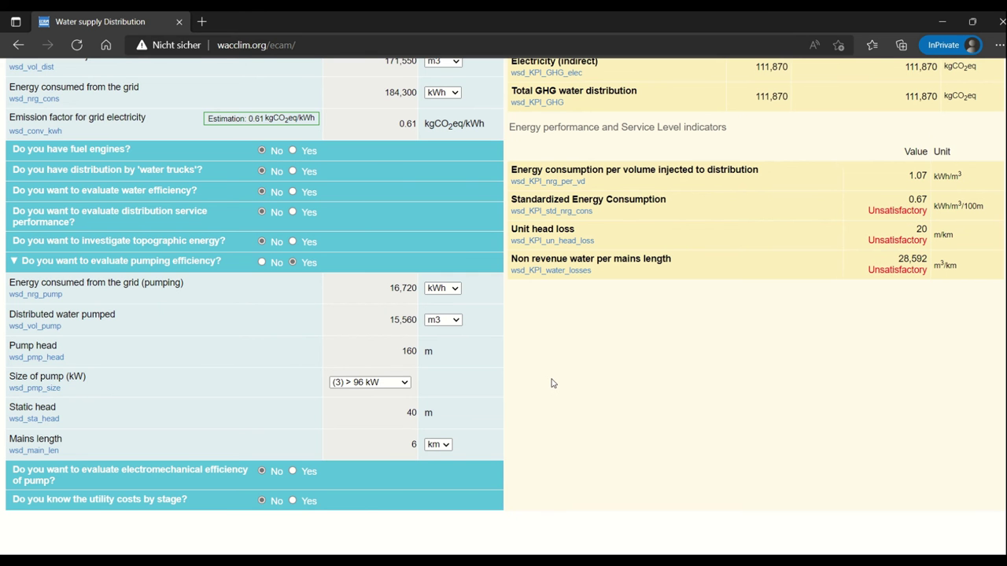
# - Enable the pump's electromechanical efficiency evaluation, with a measured pump flow of 50 L/s and a measured voltage of 400 V
pyautogui.click(293, 472)
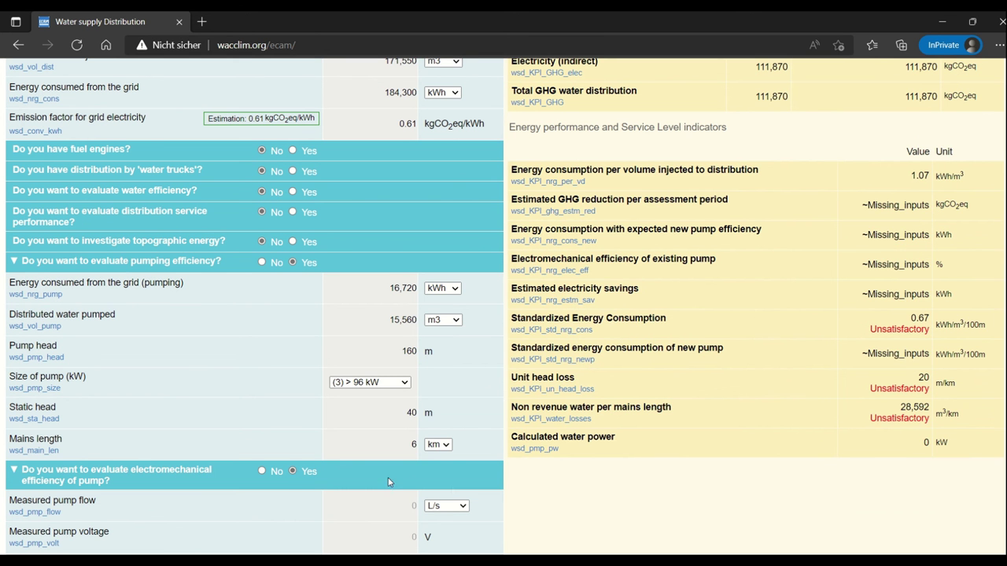
pyautogui.scroll(-2, 596, 488)
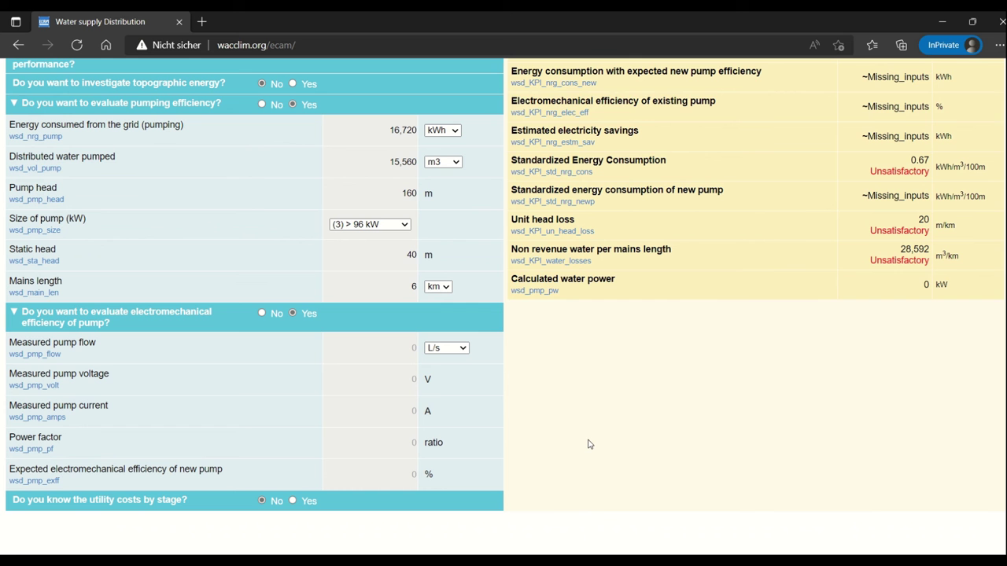
pyautogui.click(389, 348)
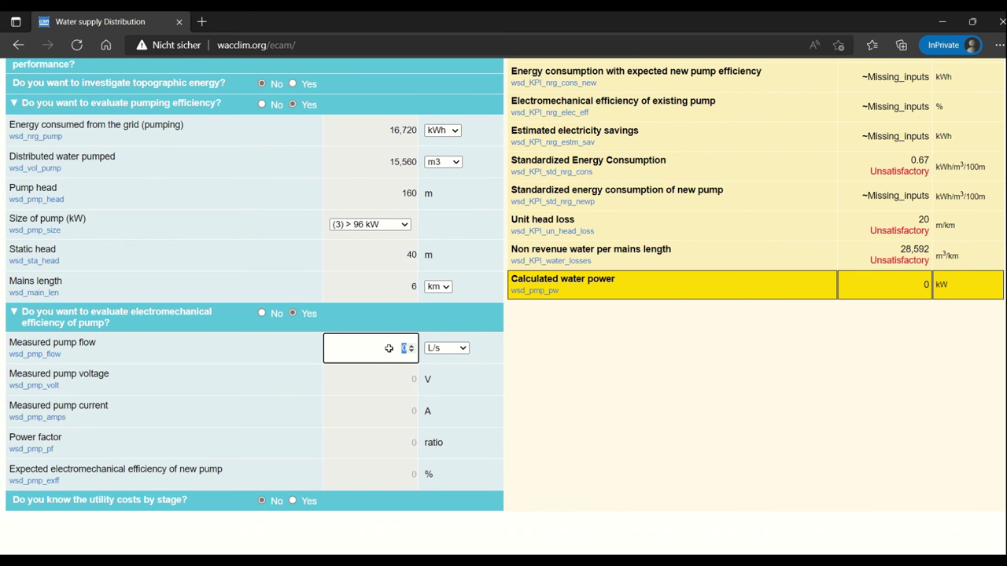
pyautogui.write('50')
pyautogui.click(390, 378)
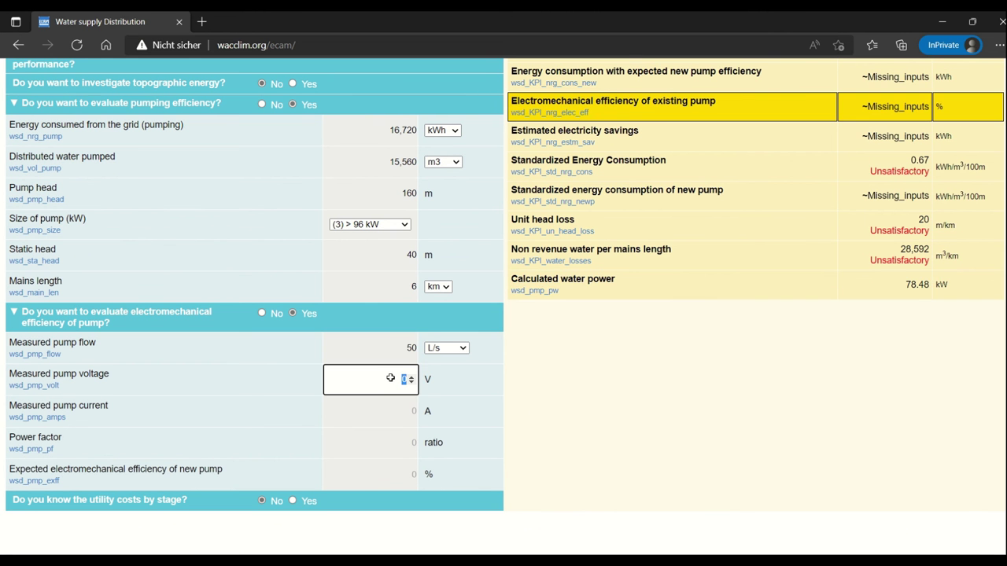
pyautogui.write('400')
# - Set the measured pump current to 500 A and the power factor to 0.85
pyautogui.click(372, 415)
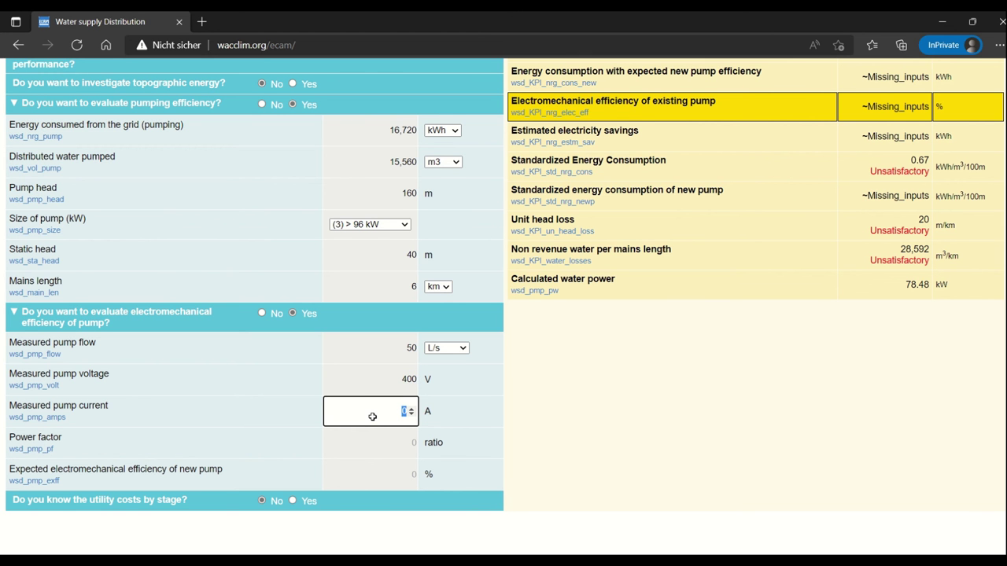
pyautogui.write('500')
pyautogui.click(371, 447)
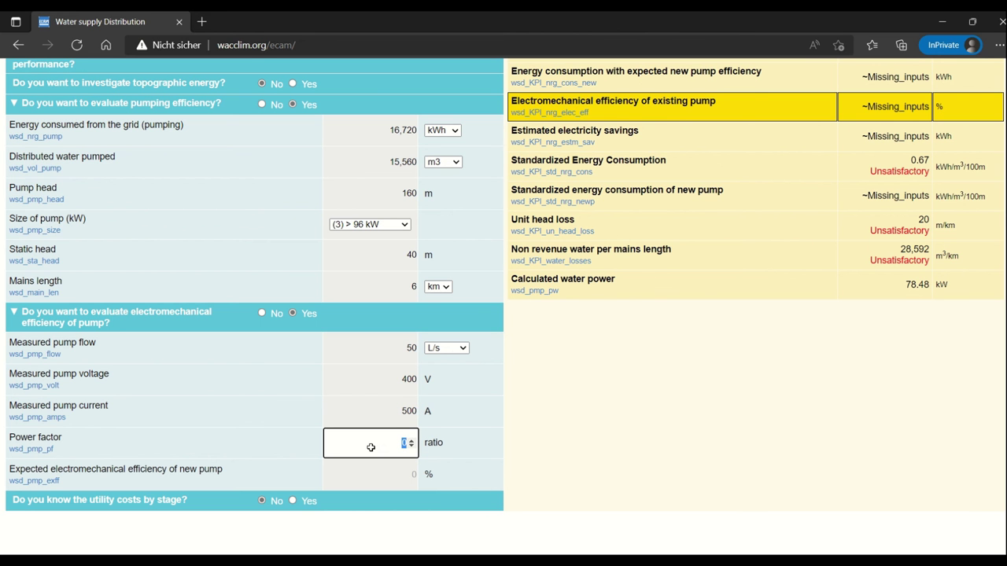
pyautogui.write('0.85')
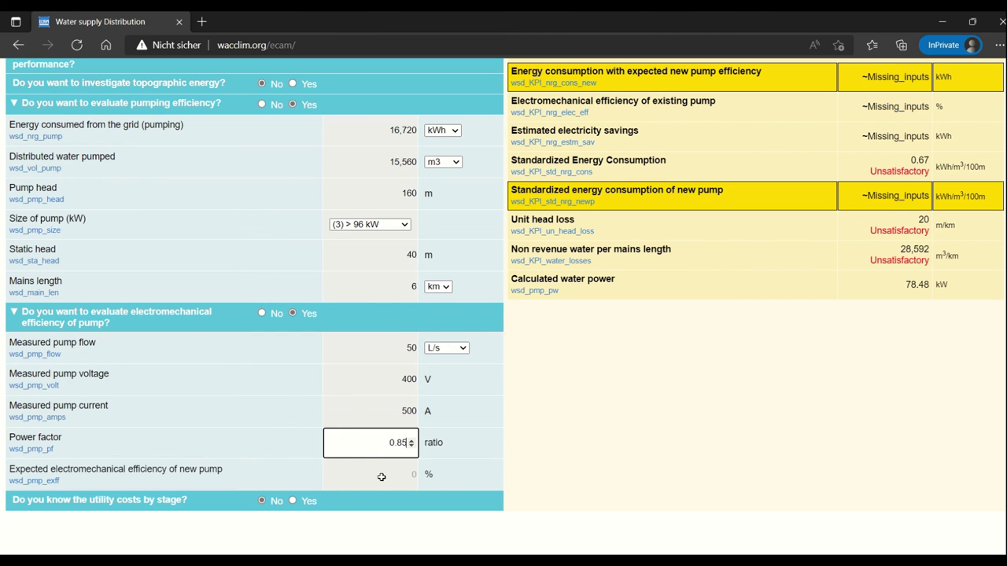
# - Set the expected electromechanical efficiency of the new pump to 75% and review the resulting energy performance indicators
pyautogui.click(381, 477)
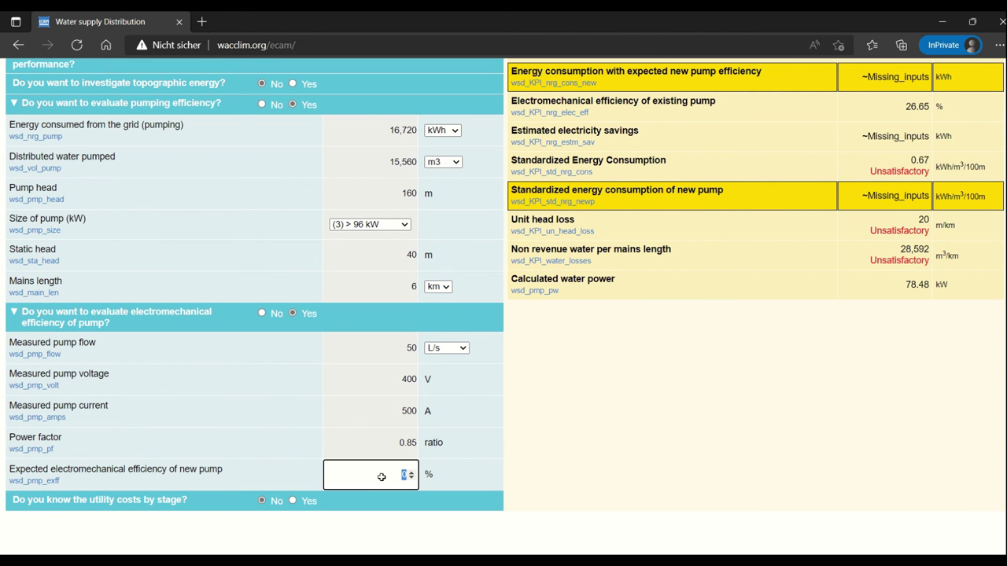
pyautogui.write('75')
pyautogui.click(677, 416)
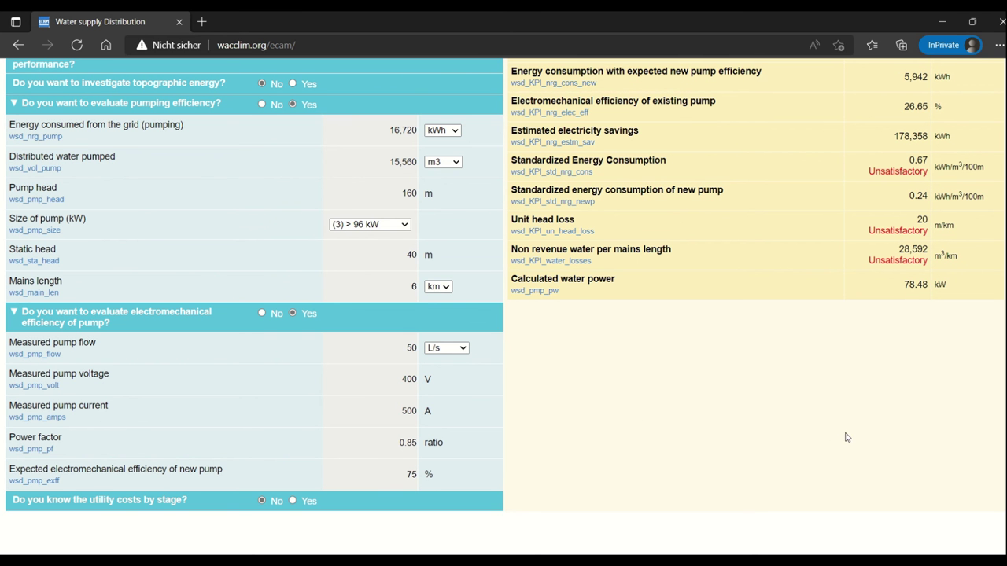
pyautogui.scroll(3, 847, 438)
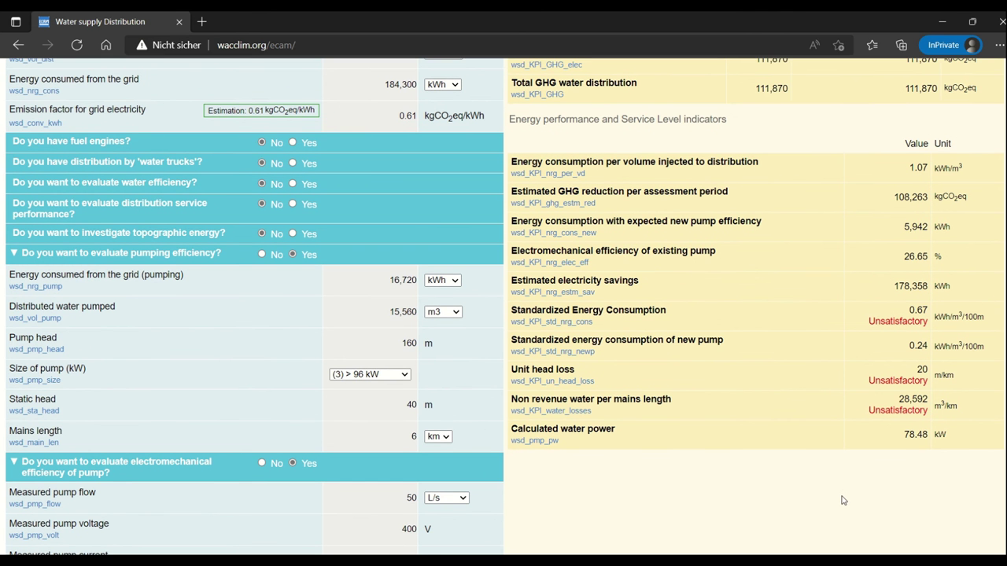